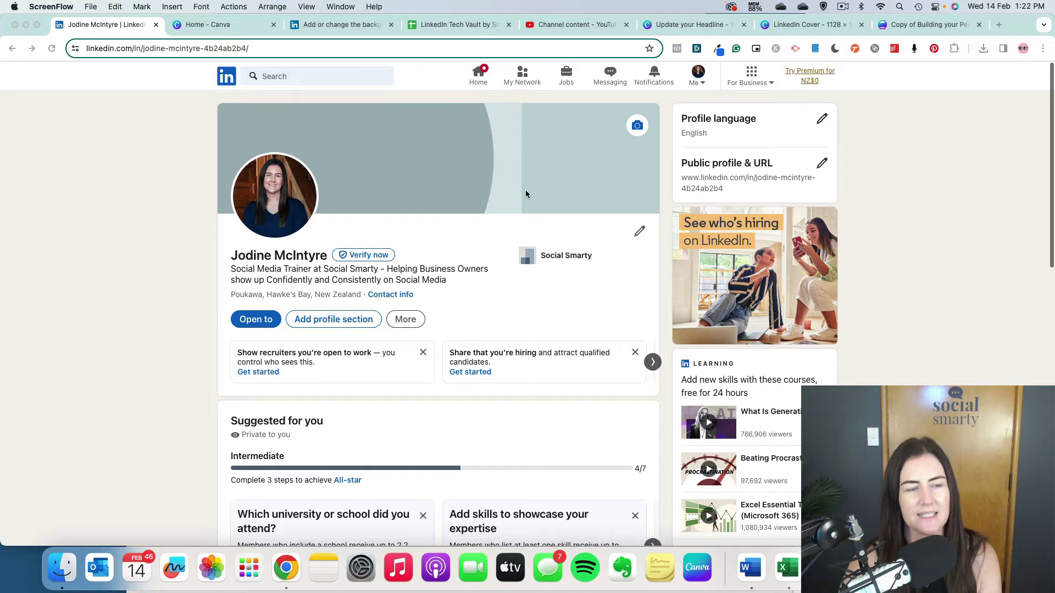
# From the Canva home page, rerun the 'linkedin cover' search, limited to templates.
pyautogui.click(207, 25)
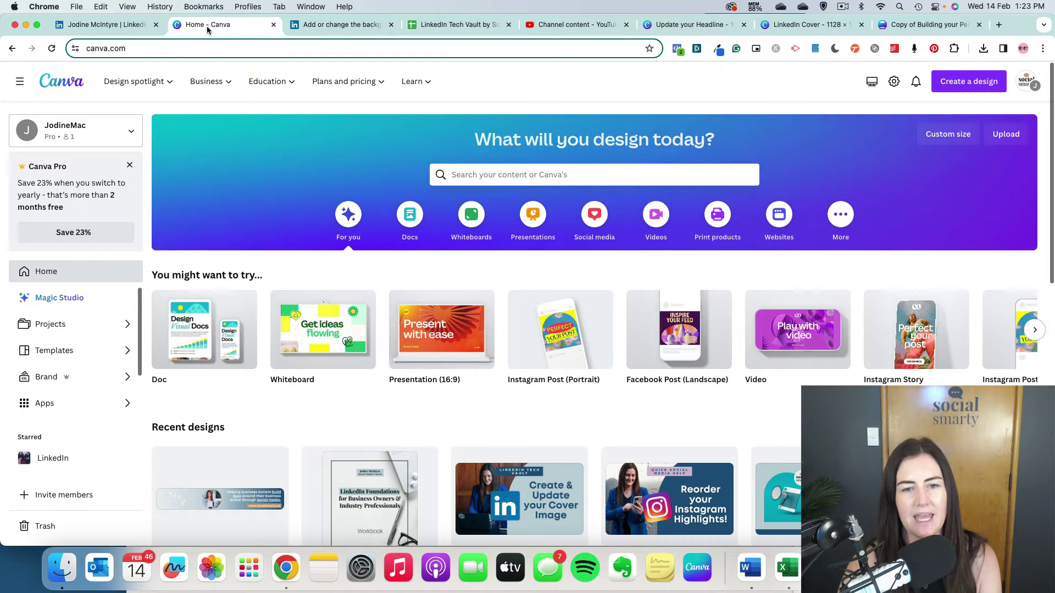
pyautogui.click(518, 174)
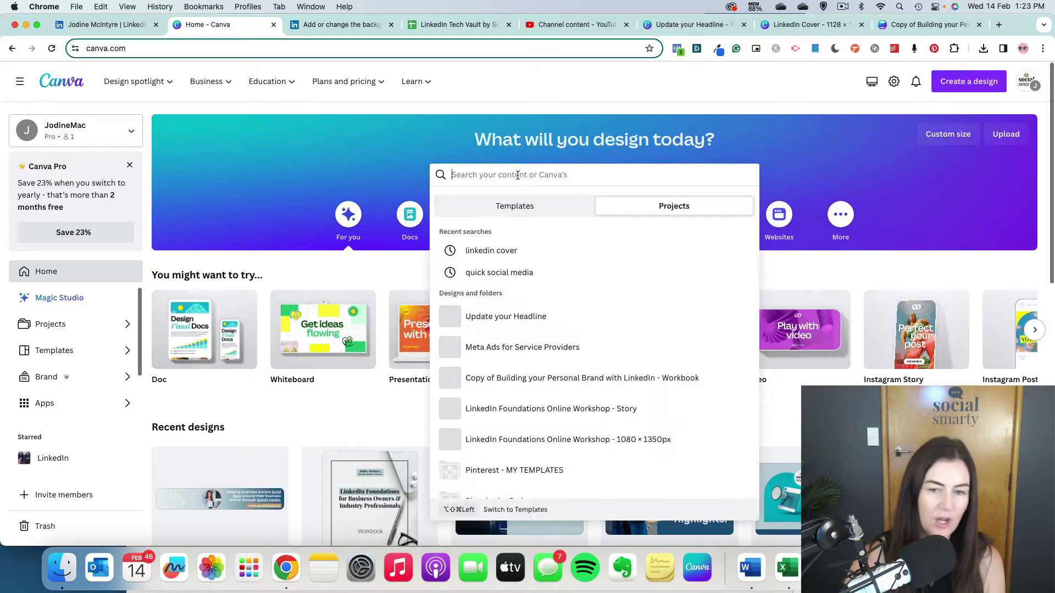
pyautogui.click(491, 250)
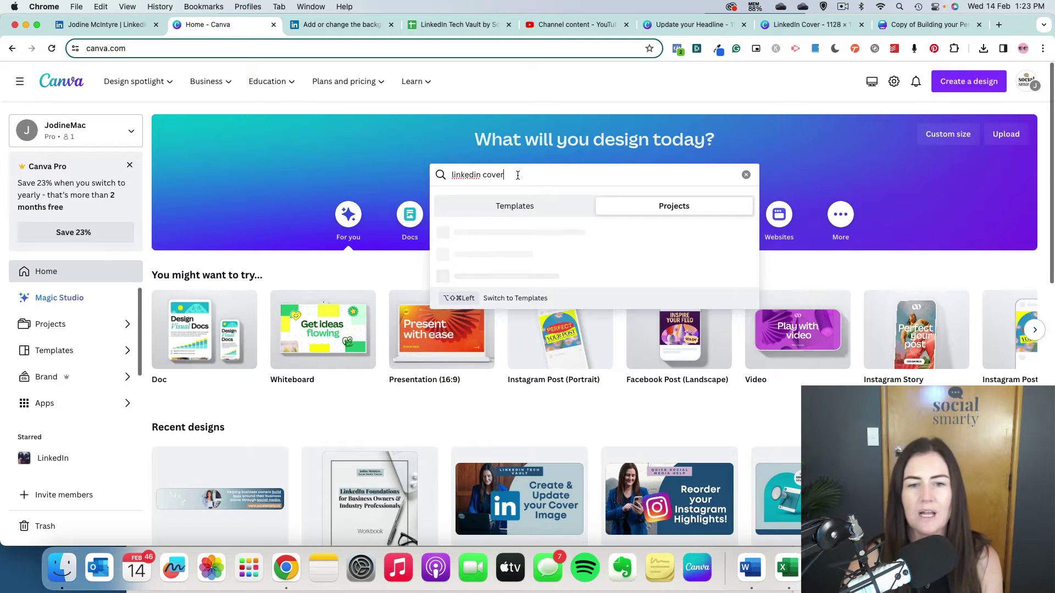
pyautogui.click(518, 208)
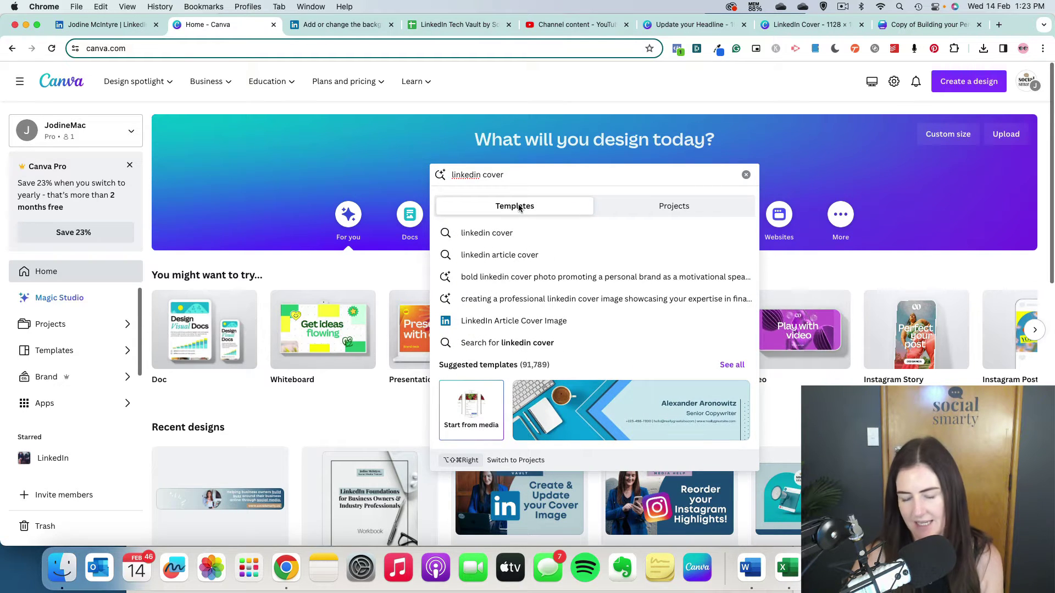
pyautogui.press('Return')
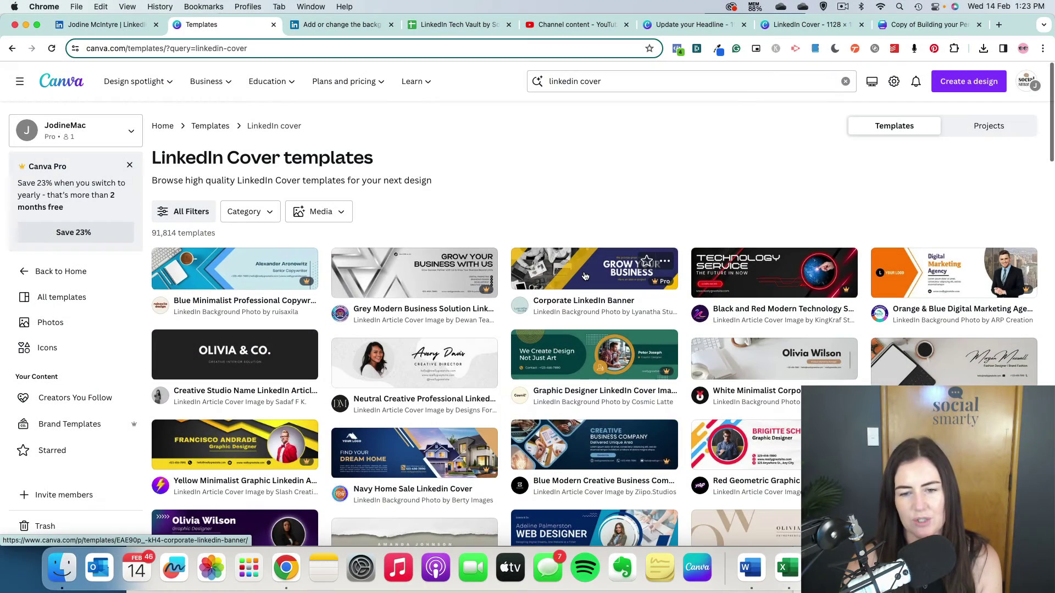
# Open the Corporate LinkedIn Banner template in the editor.
pyautogui.click(585, 276)
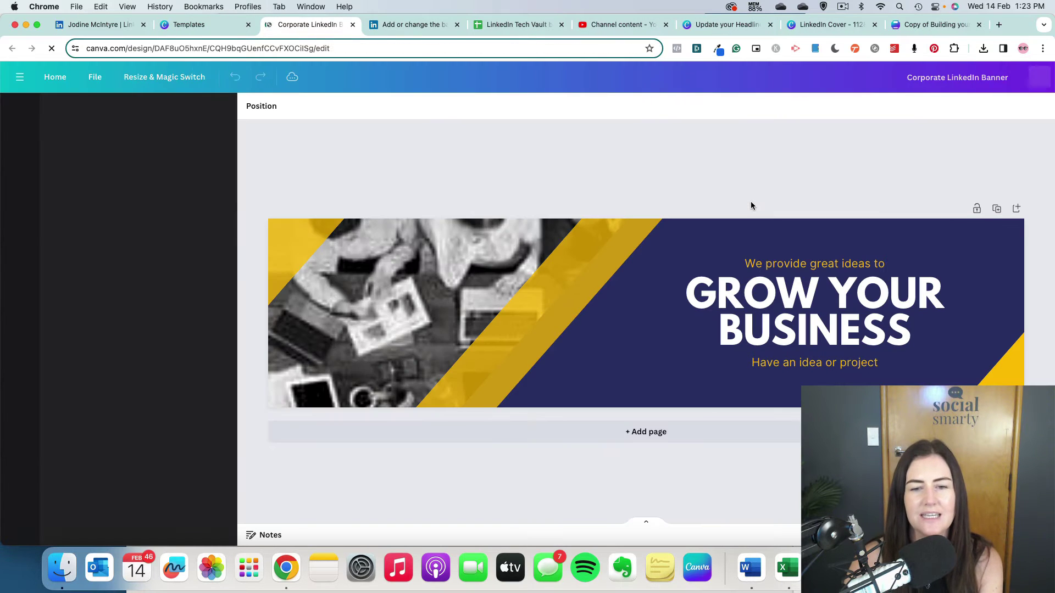
# Recolour the yellow diagonal stripe and the top-left yellow shape blue.
pyautogui.click(536, 289)
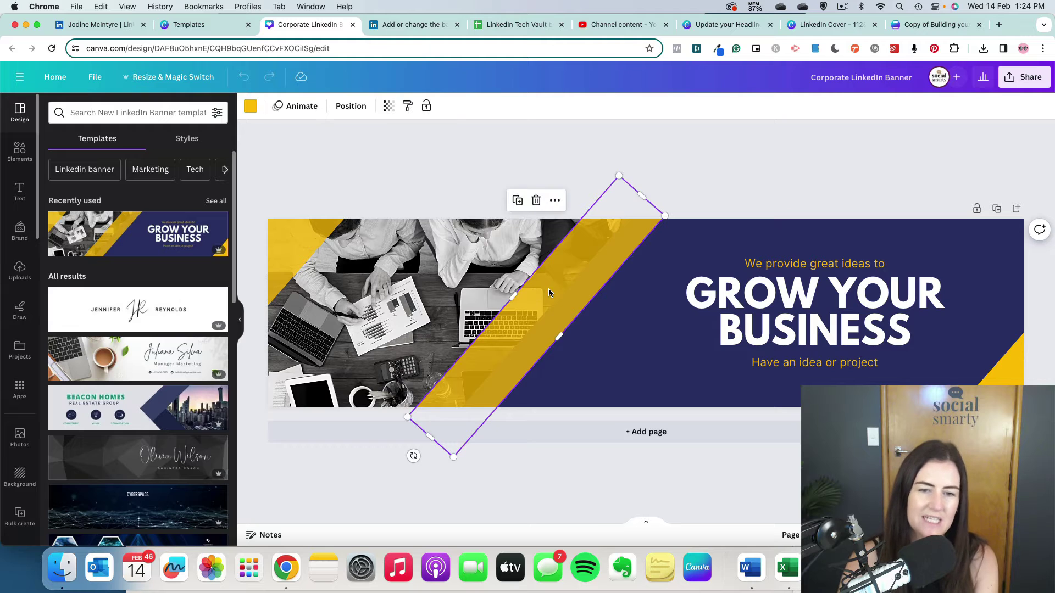
pyautogui.click(250, 106)
pyautogui.click(155, 260)
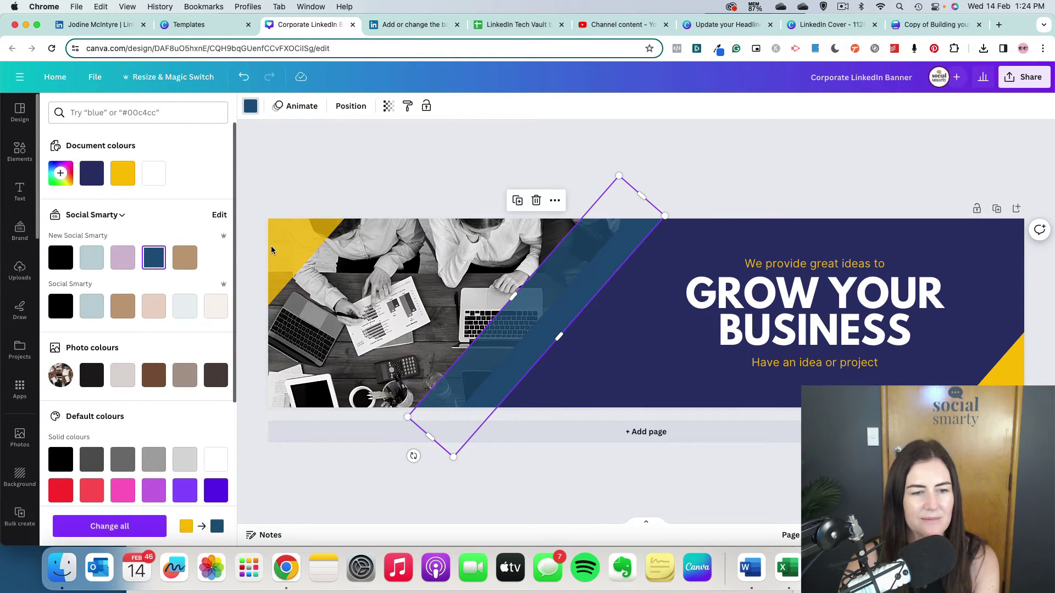
pyautogui.press('Tab')
pyautogui.click(148, 262)
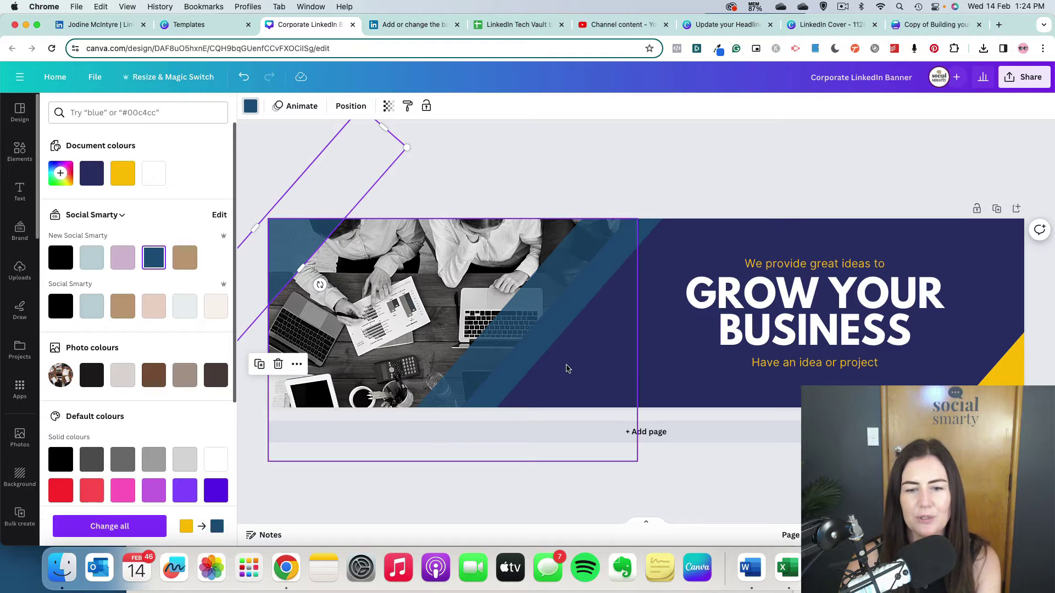
pyautogui.click(657, 376)
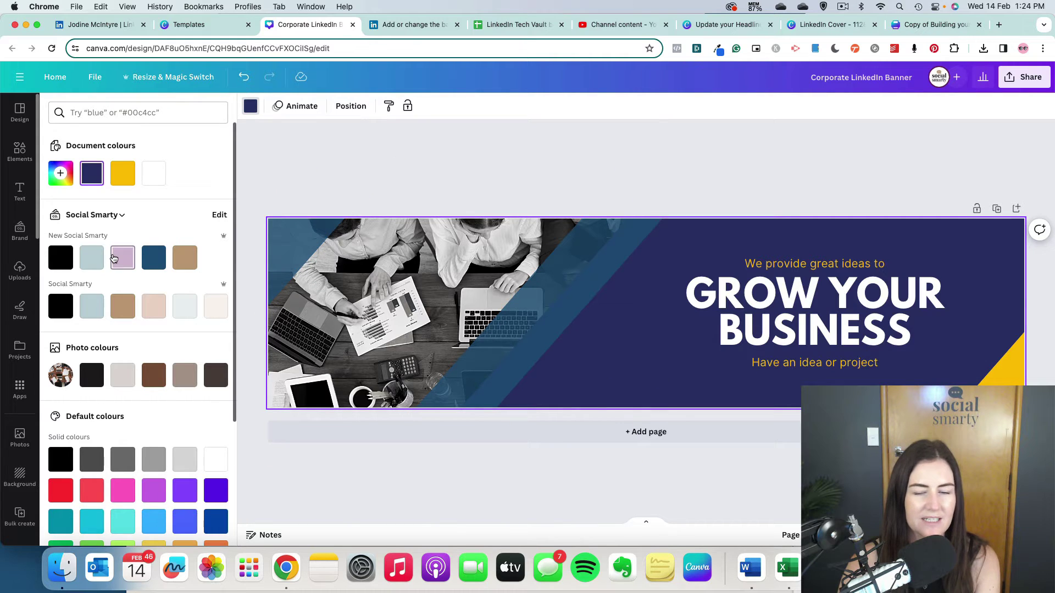
# Change the navy background and the photo block's navy shapes to lilac.
pyautogui.click(123, 258)
pyautogui.click(571, 379)
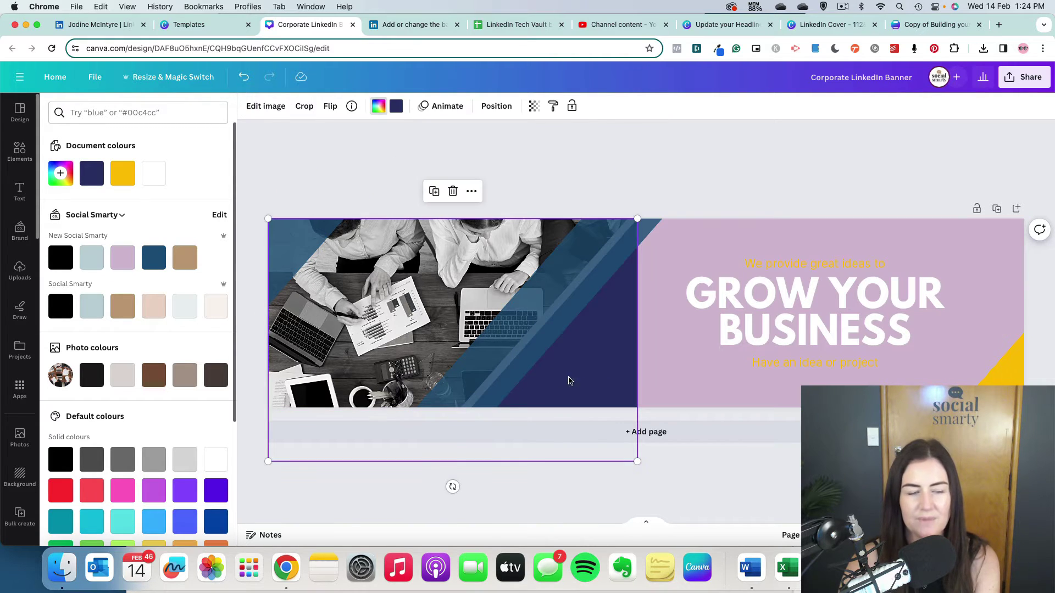
pyautogui.click(126, 263)
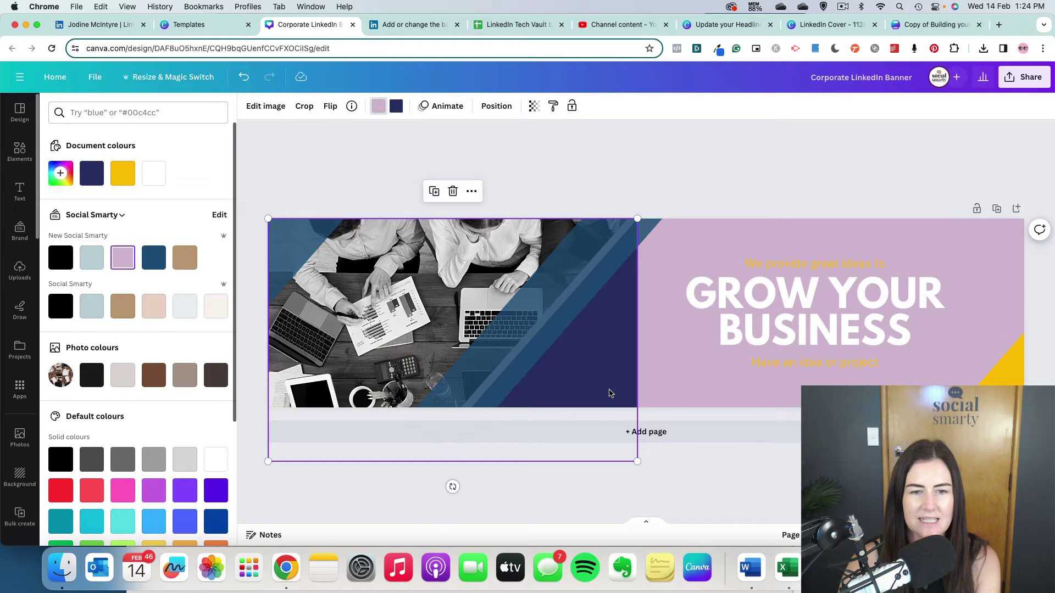
pyautogui.click(399, 109)
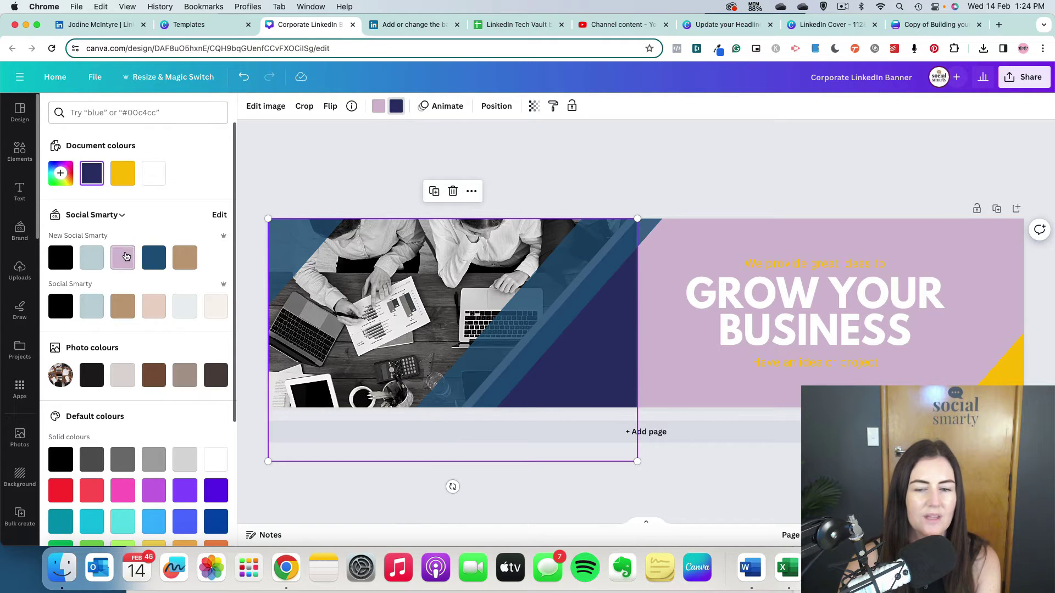
pyautogui.click(125, 258)
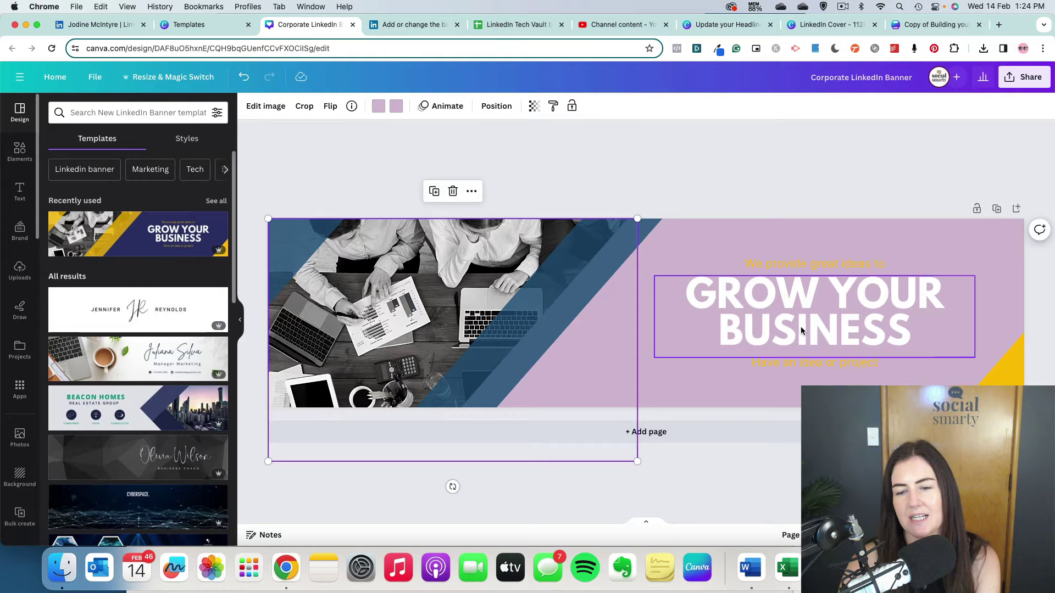
# Drop a black-and-white portrait from the uploaded photos into the banner's photo frame.
pyautogui.click(802, 330)
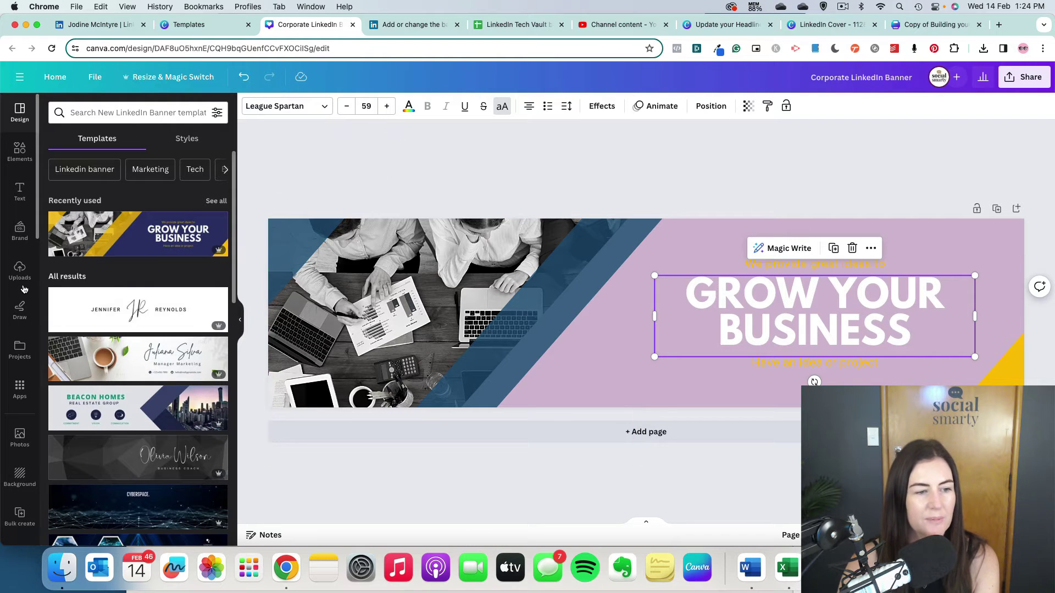
pyautogui.scroll(-5, 14, 273)
pyautogui.scroll(-10, 14, 273)
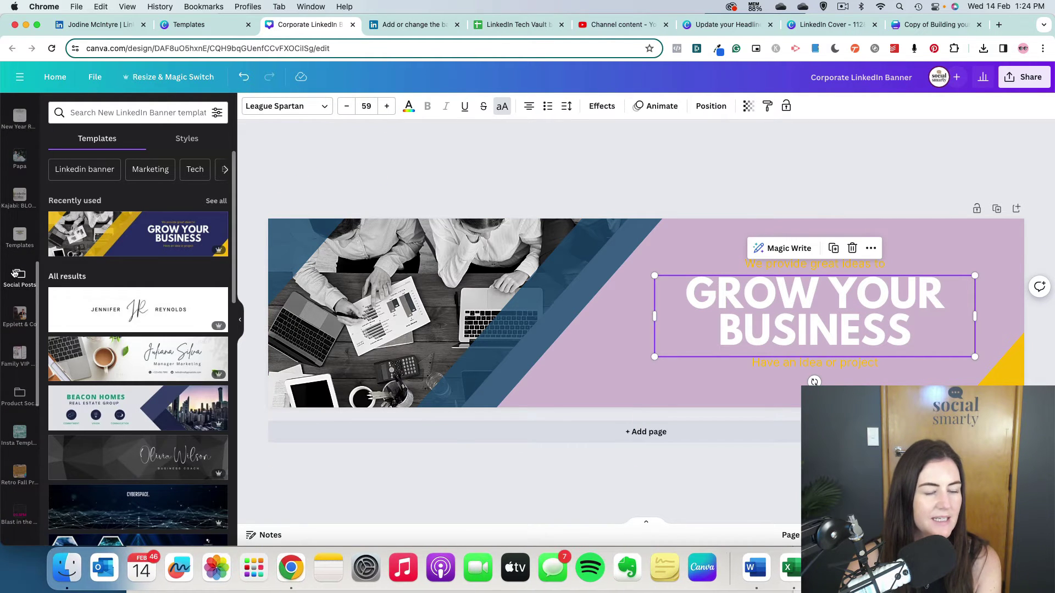
pyautogui.scroll(-3, 14, 273)
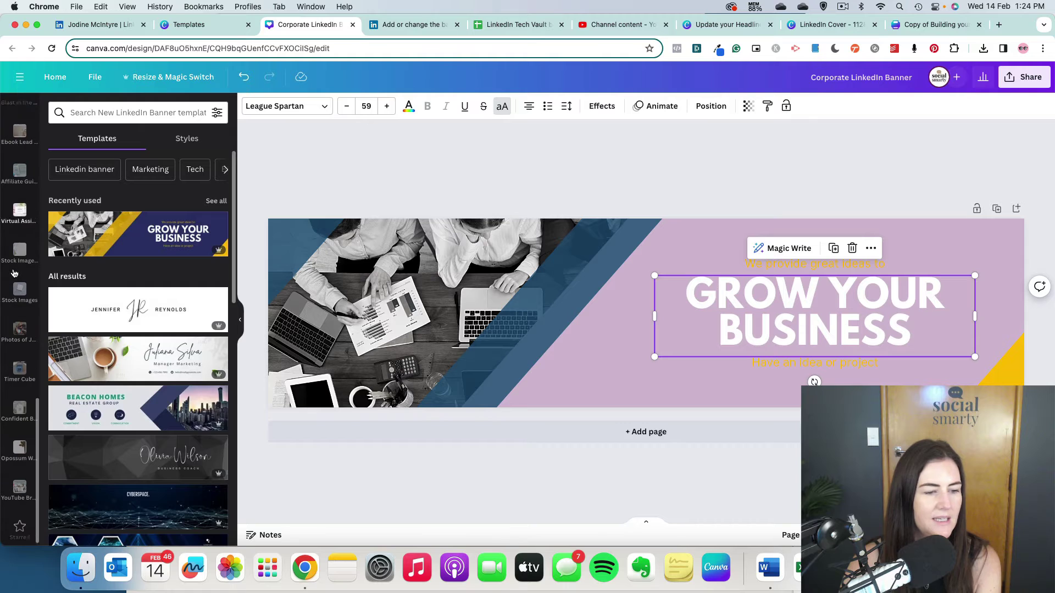
pyautogui.click(19, 330)
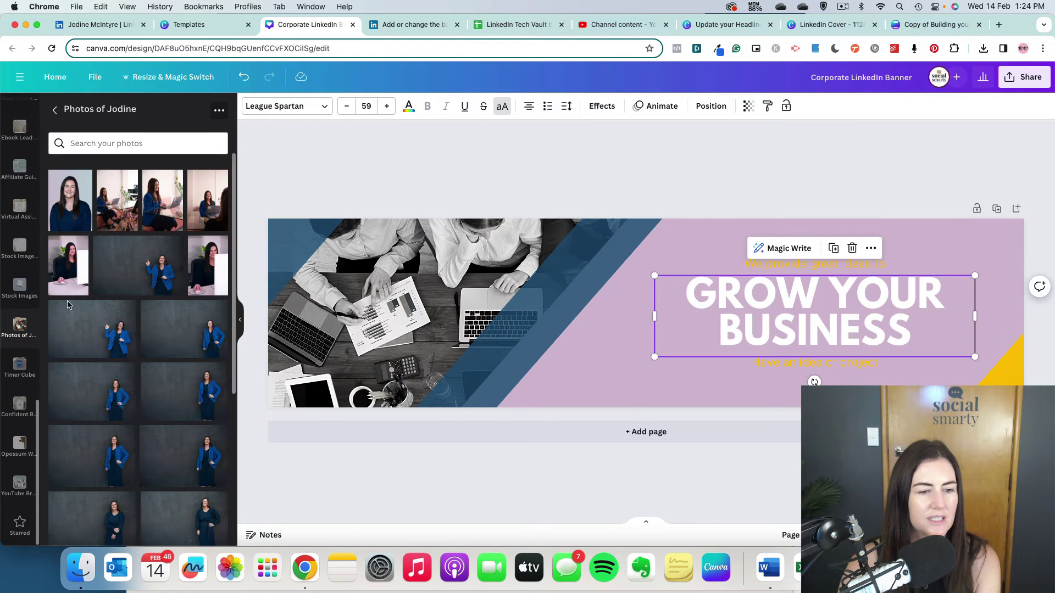
pyautogui.moveTo(74, 269); pyautogui.dragTo(370, 331)
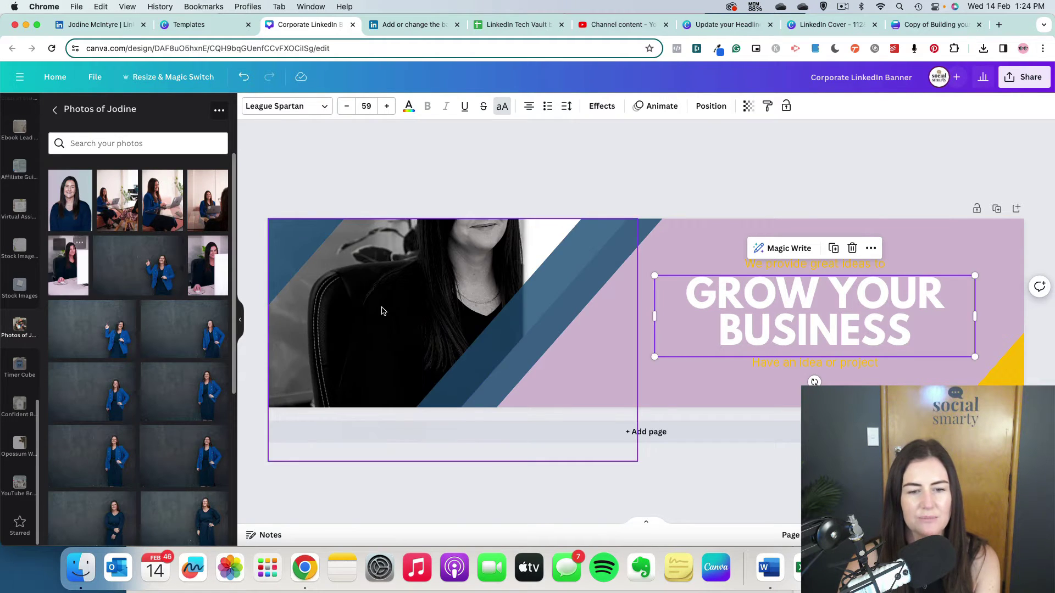
# Shift the new photo down within its frame so the face shows.
pyautogui.doubleClick(382, 276)
pyautogui.moveTo(381, 276); pyautogui.dragTo(382, 337)
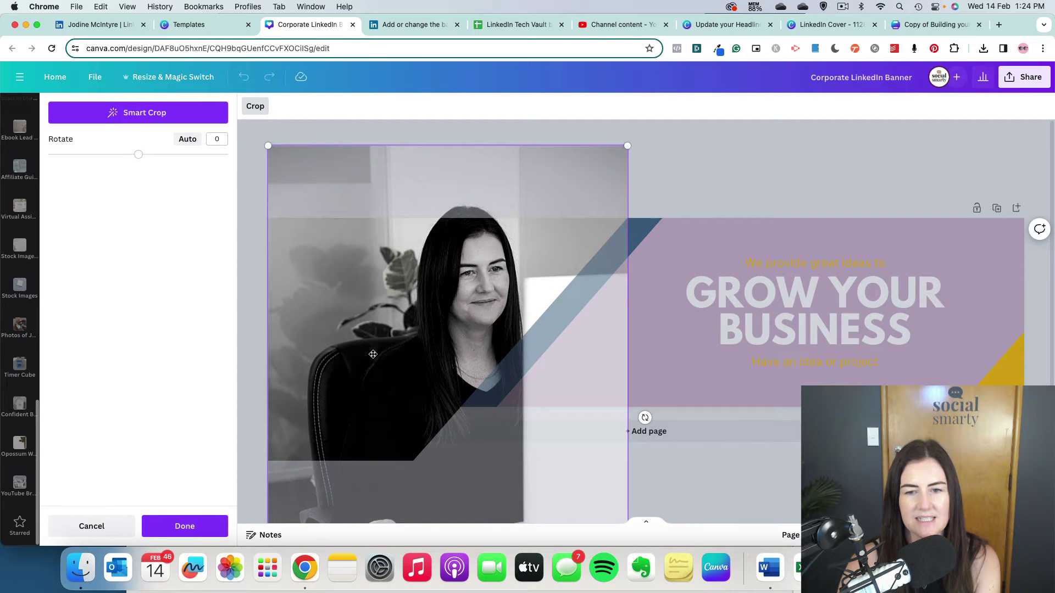
pyautogui.click(709, 193)
pyautogui.click(699, 187)
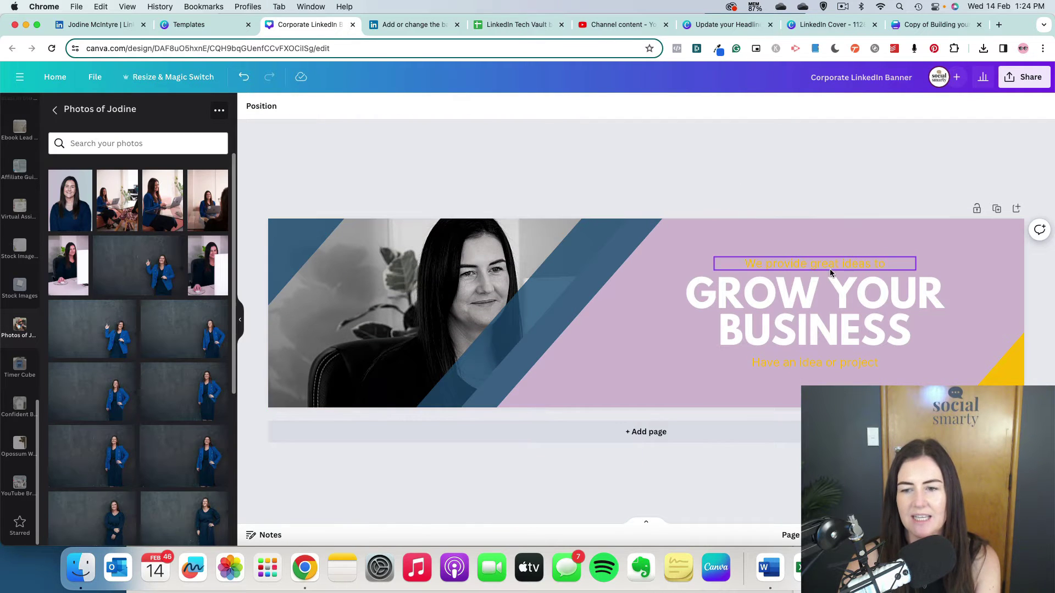
# Change the tagline to 'Social Media Training with' and the headline to 'SOCIAL SMARTY', and delete the bottom line.
pyautogui.doubleClick(796, 264)
pyautogui.write('Social Media Training')
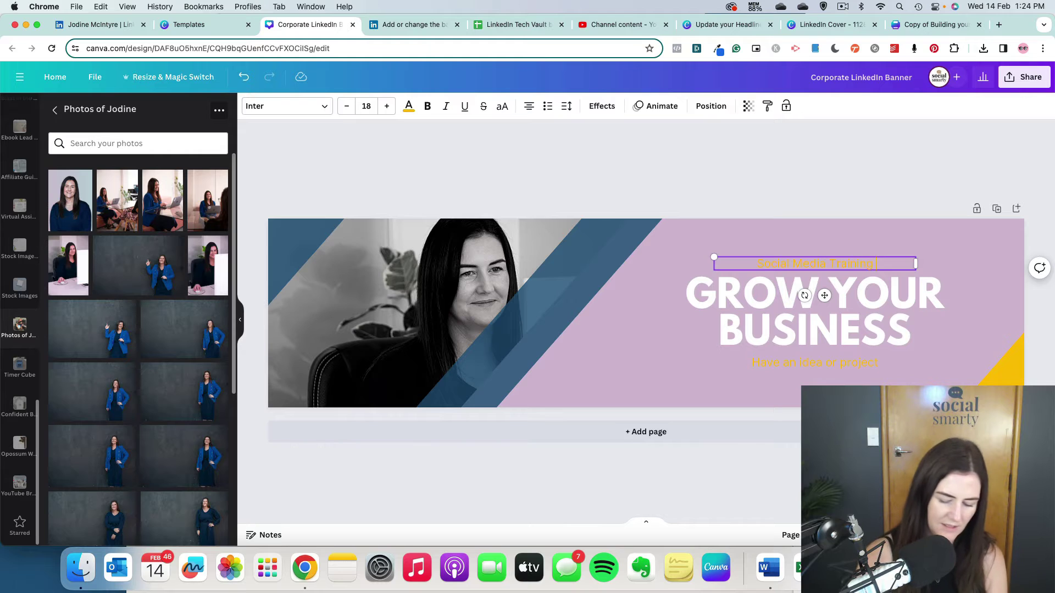
pyautogui.write(' with')
pyautogui.click(783, 314)
pyautogui.doubleClick(785, 314)
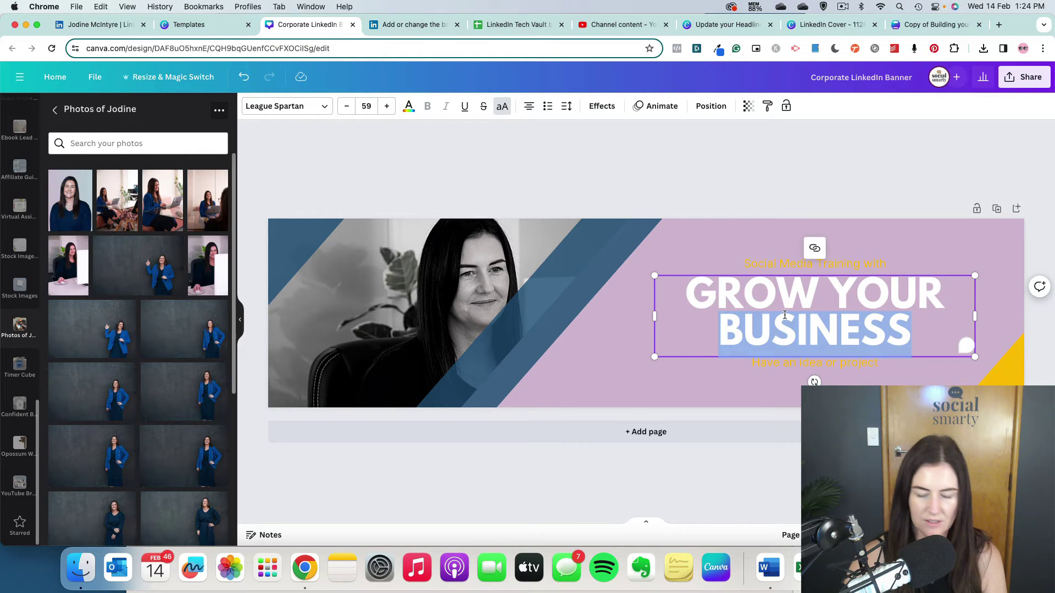
pyautogui.click(785, 314)
pyautogui.write('SOCIAL')
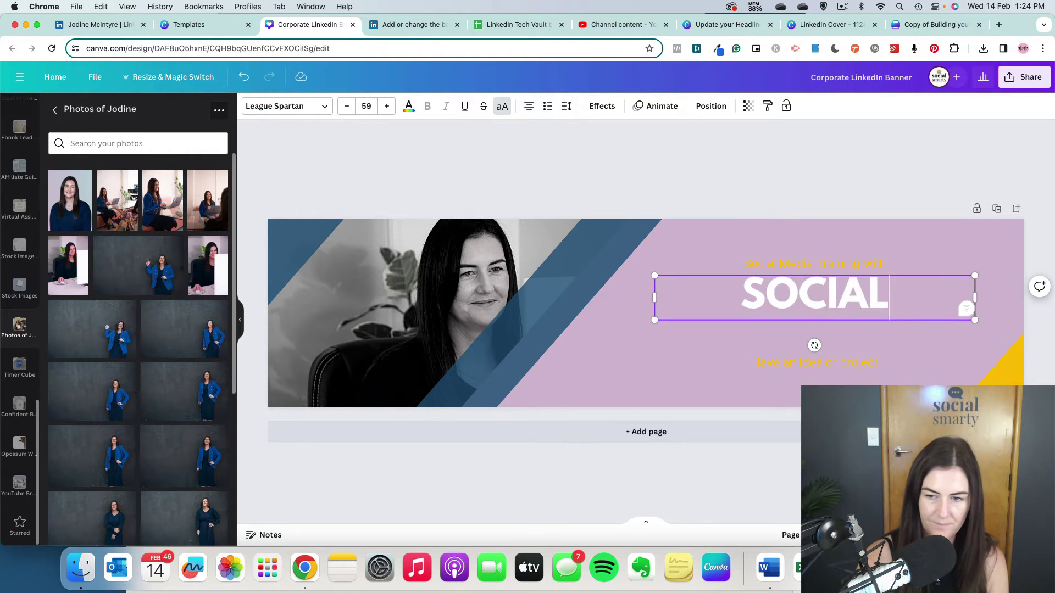
pyautogui.write(' SMAR')
pyautogui.press('BackSpace')
pyautogui.write('ARTY')
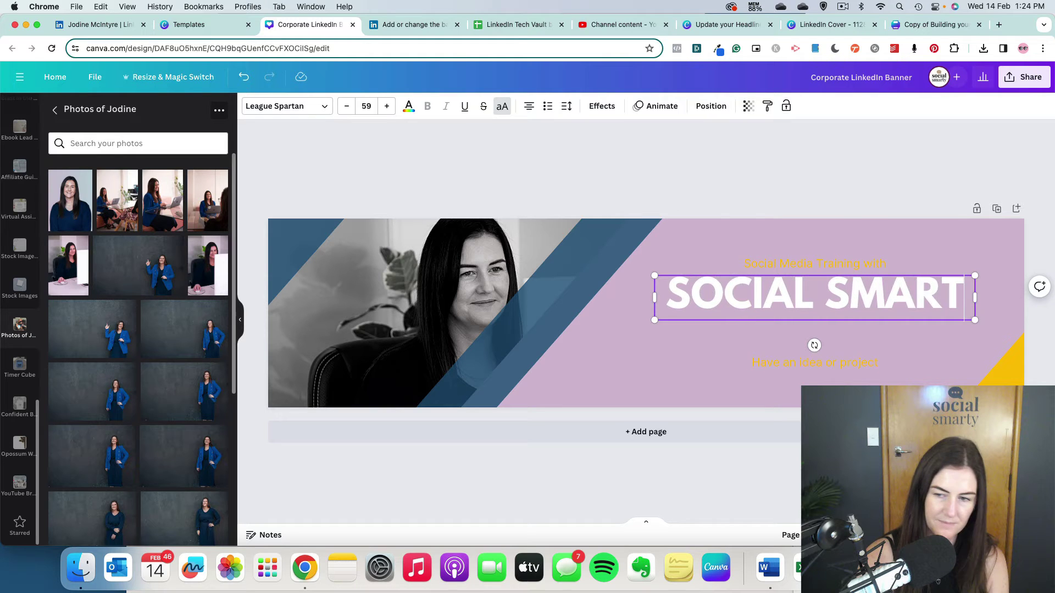
pyautogui.click(814, 367)
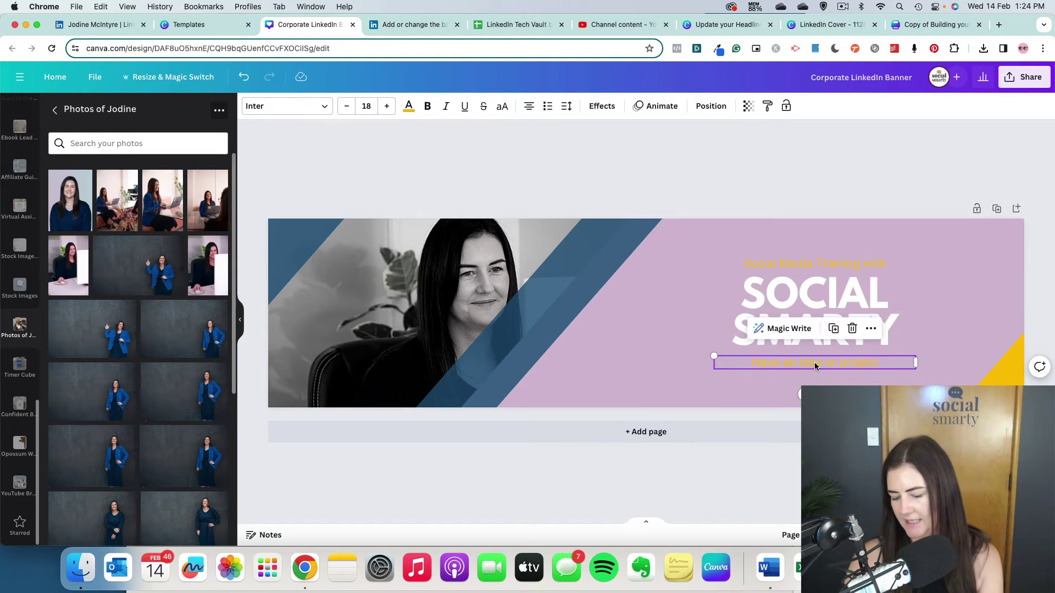
pyautogui.press('BackSpace')
# Make the tagline text and the yellow corner shape dark blue.
pyautogui.click(801, 264)
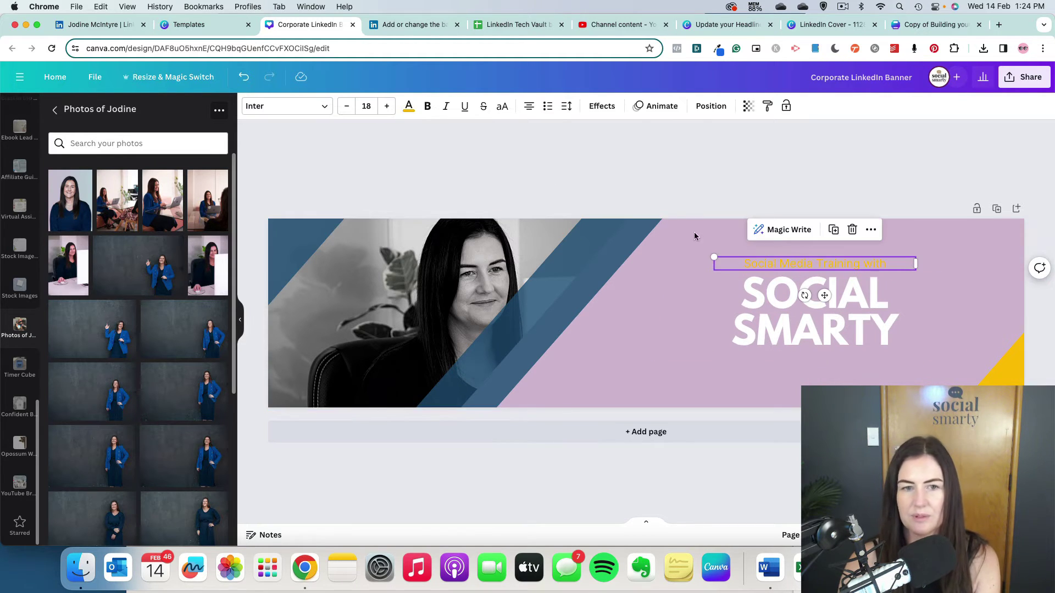
pyautogui.click(409, 106)
pyautogui.click(92, 173)
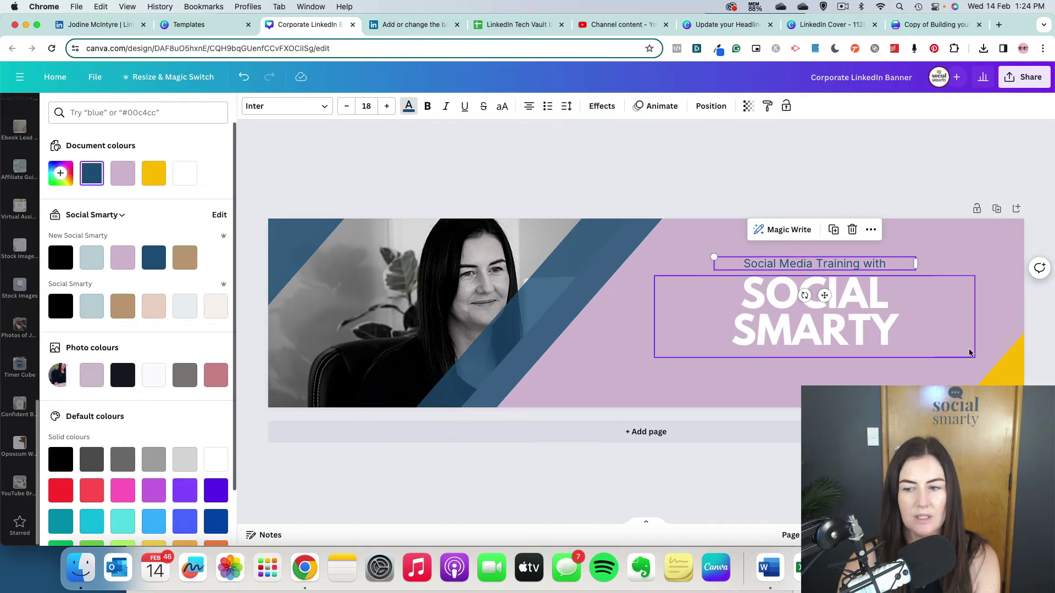
pyautogui.click(1006, 367)
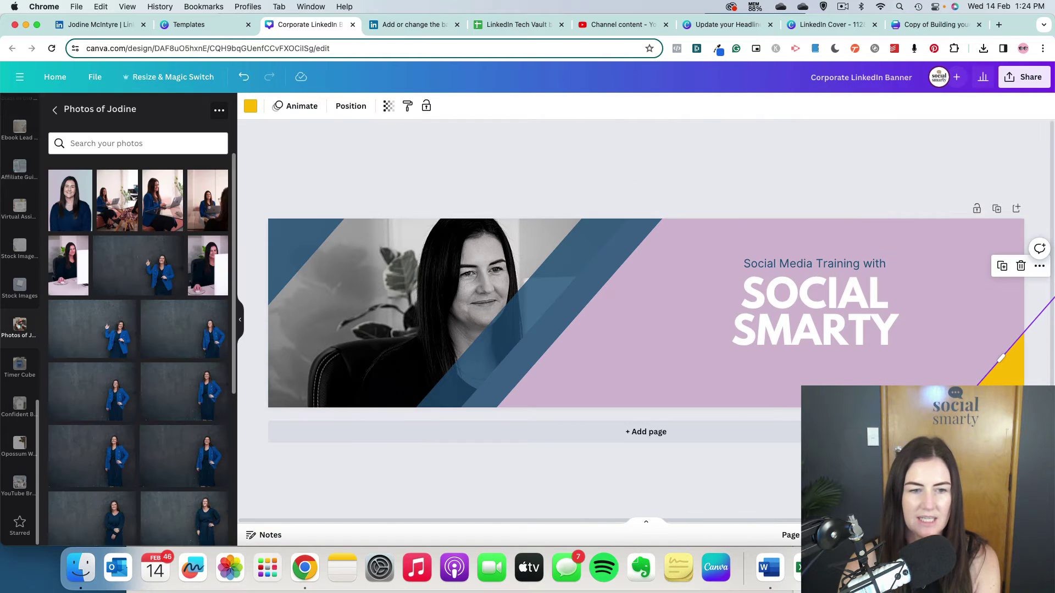
pyautogui.click(250, 106)
pyautogui.click(154, 258)
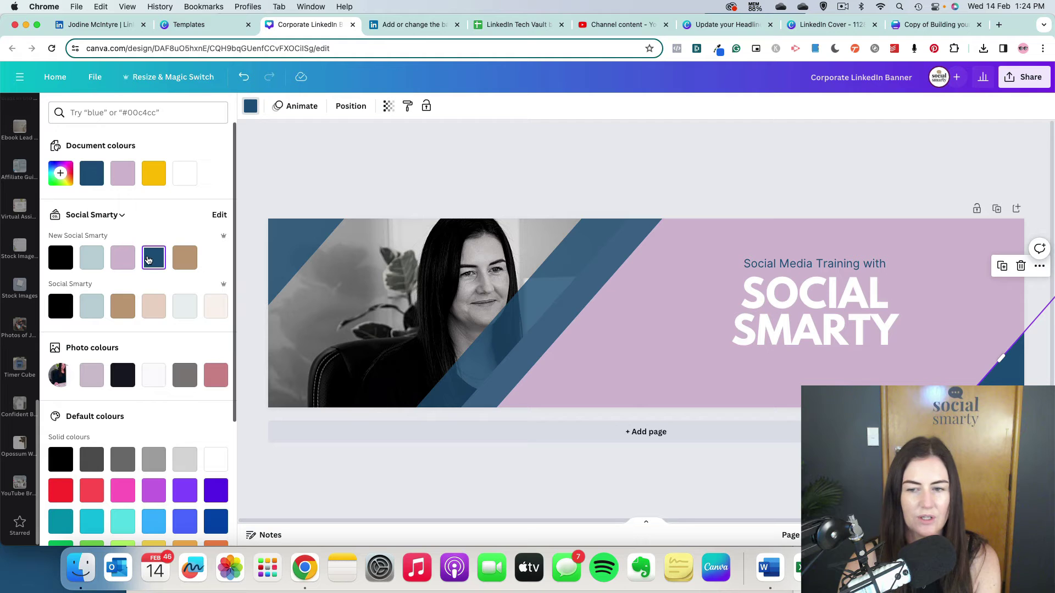
pyautogui.click(755, 165)
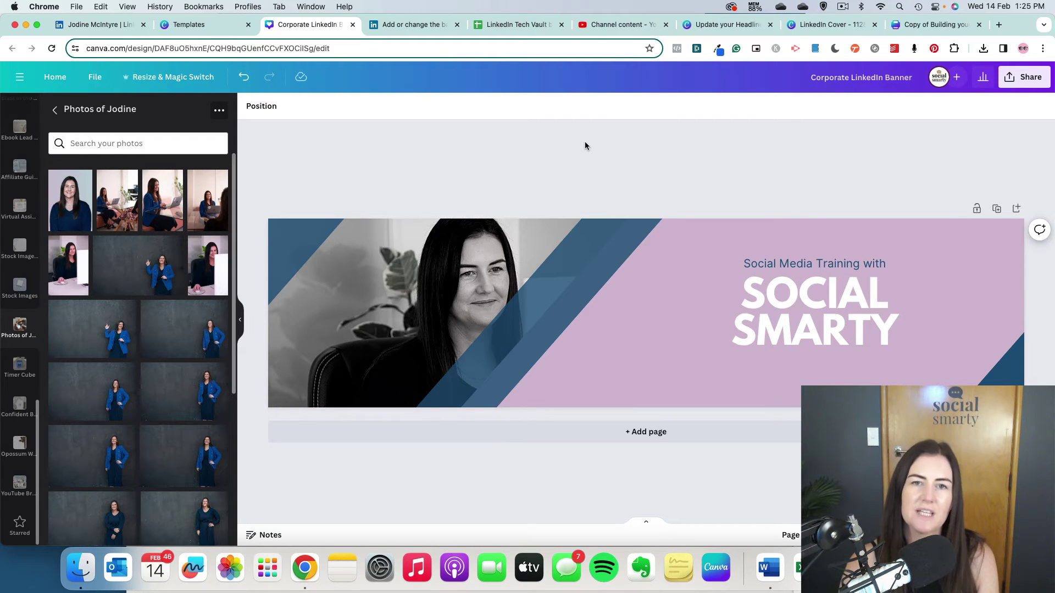
# Check the current LinkedIn profile cover, then return to the Canva banner design.
pyautogui.click(111, 26)
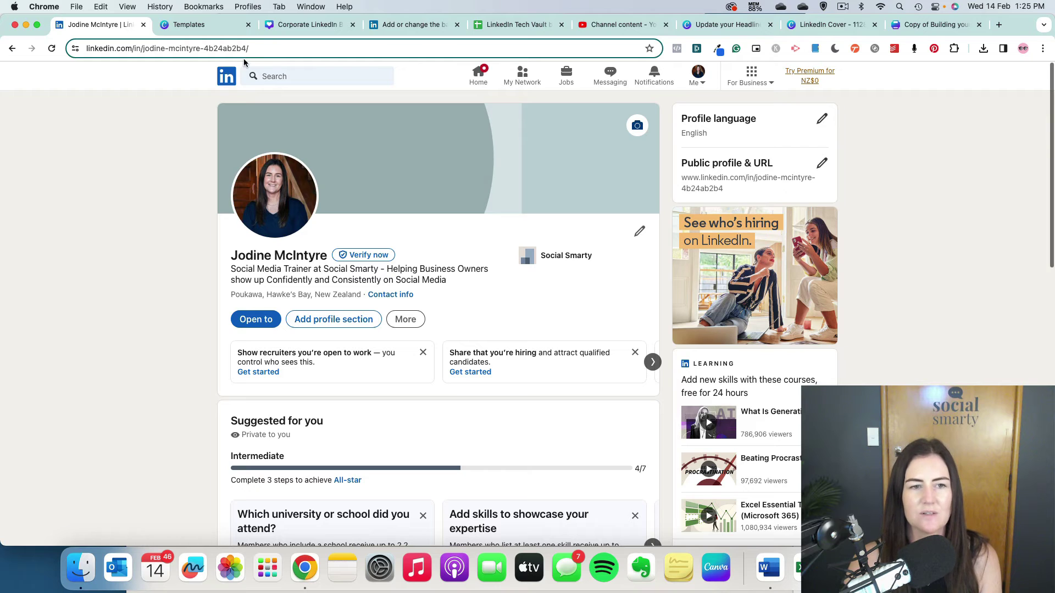
pyautogui.click(308, 24)
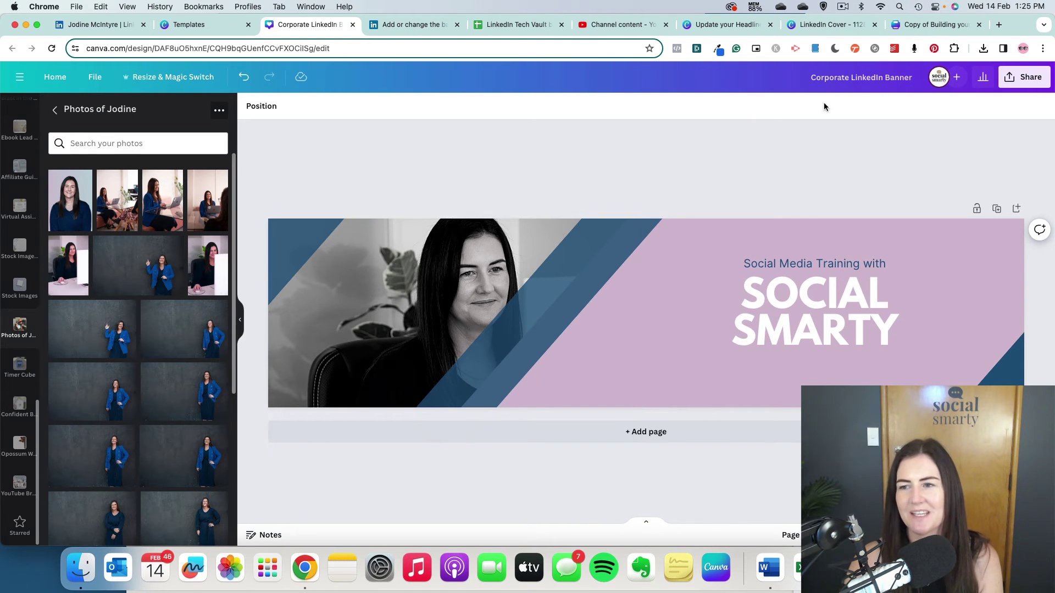
# Download the banner as a PNG and go back to the LinkedIn profile page.
pyautogui.click(1017, 80)
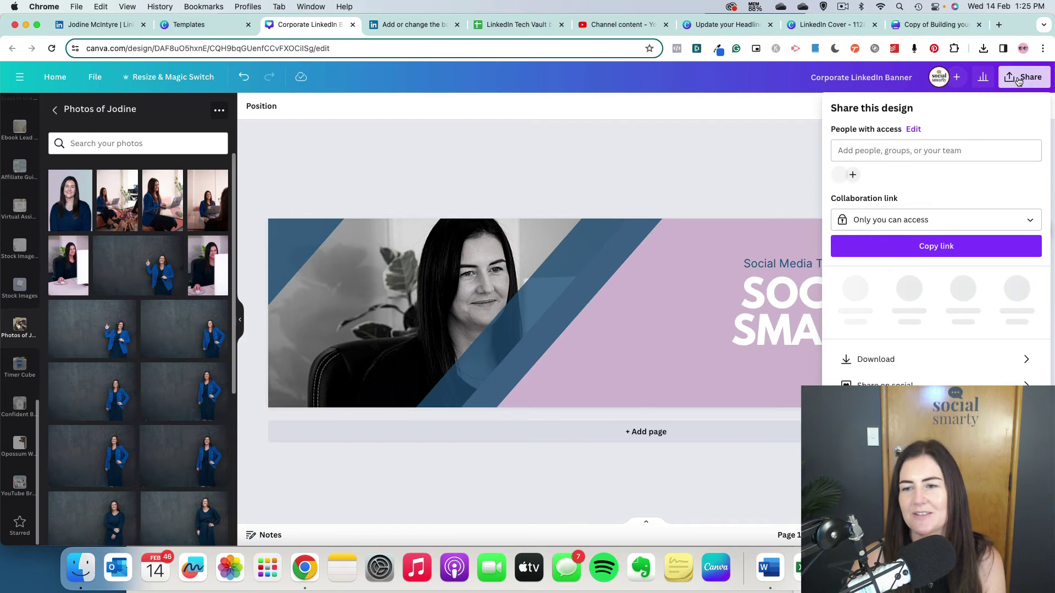
pyautogui.click(888, 355)
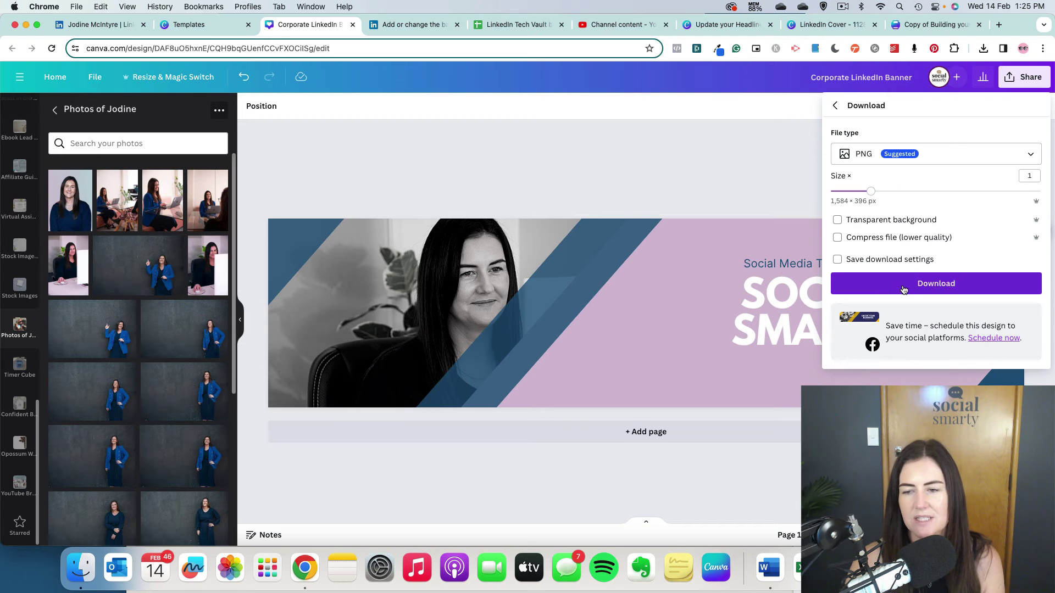
pyautogui.click(904, 290)
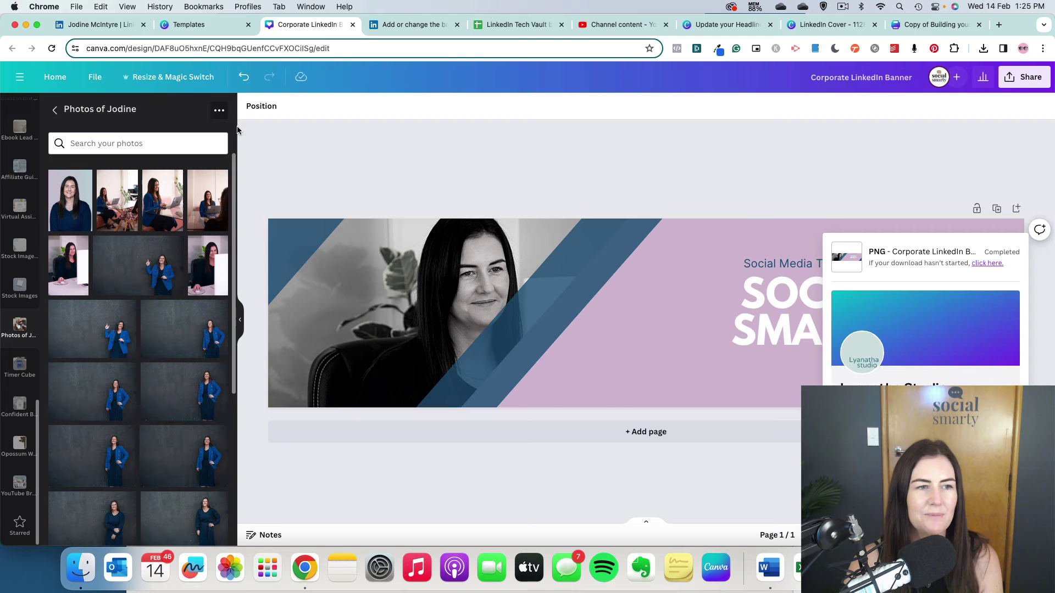
pyautogui.click(111, 29)
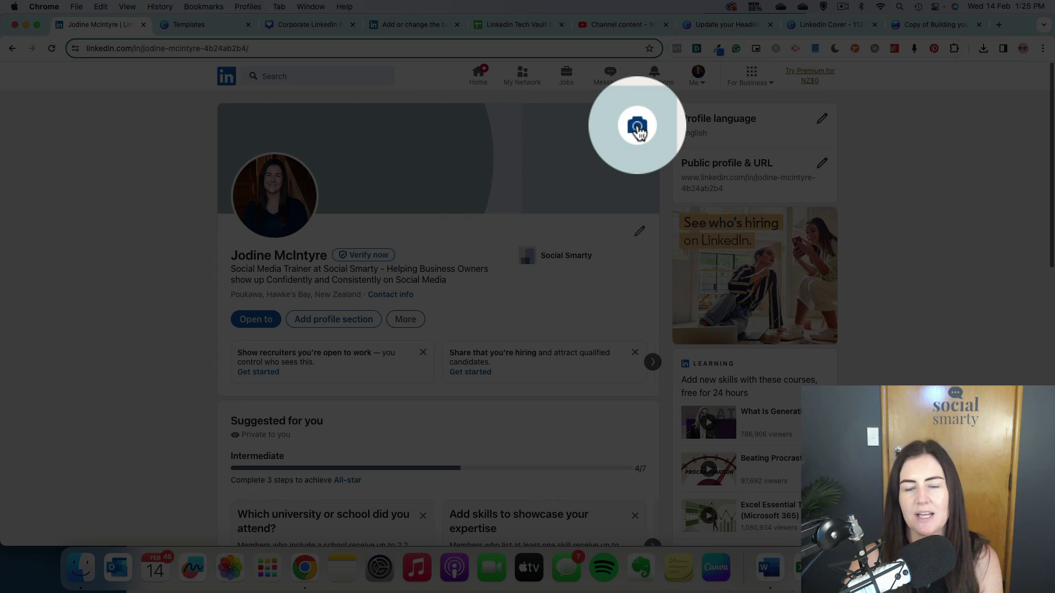
# Upload 'Corporate LinkedIn Banner.png' as the LinkedIn background photo and apply it.
pyautogui.click(637, 126)
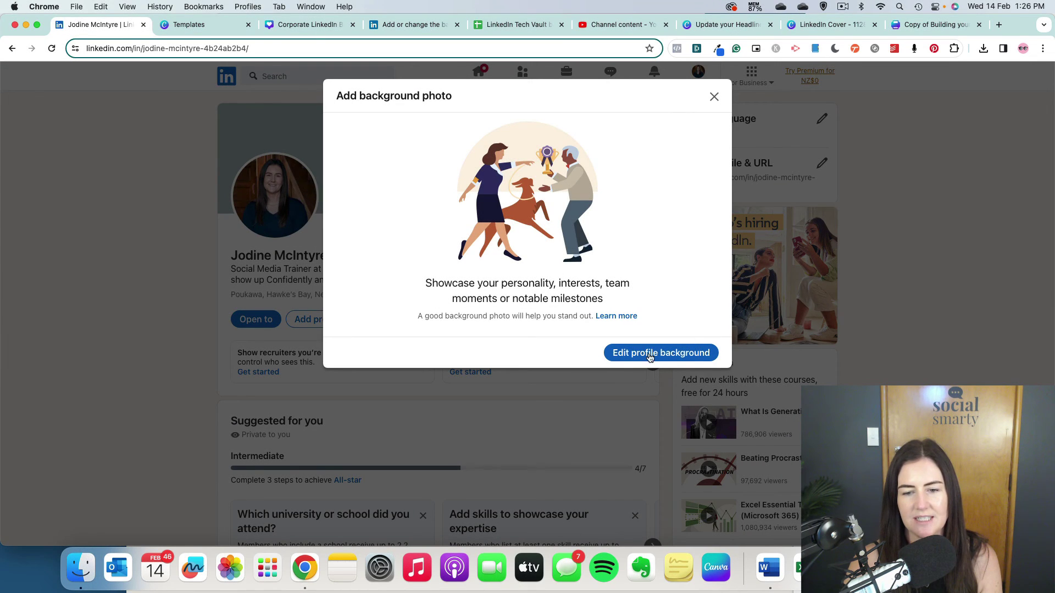
pyautogui.click(672, 356)
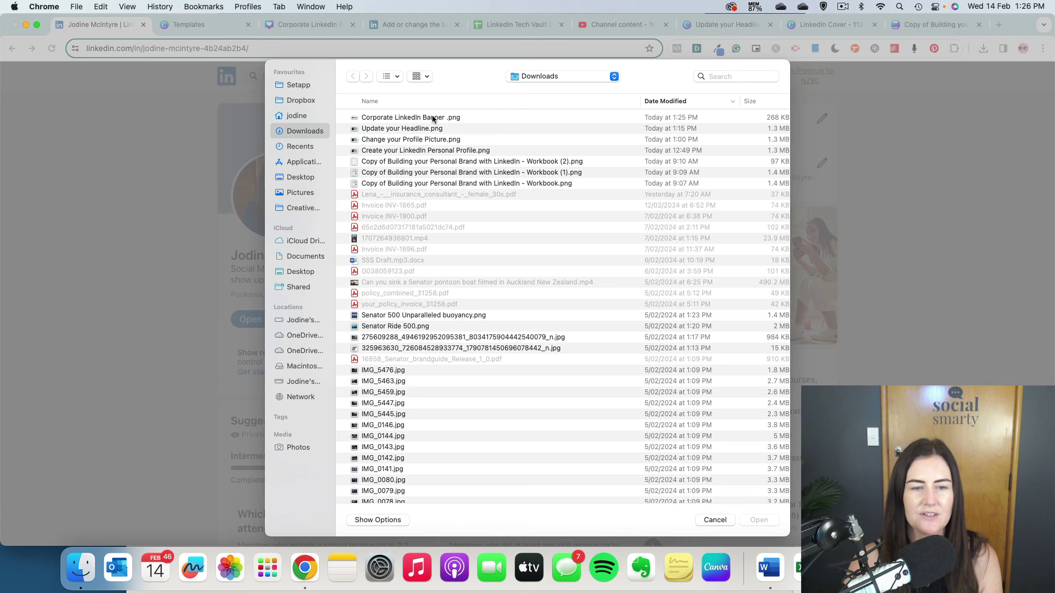
pyautogui.doubleClick(432, 118)
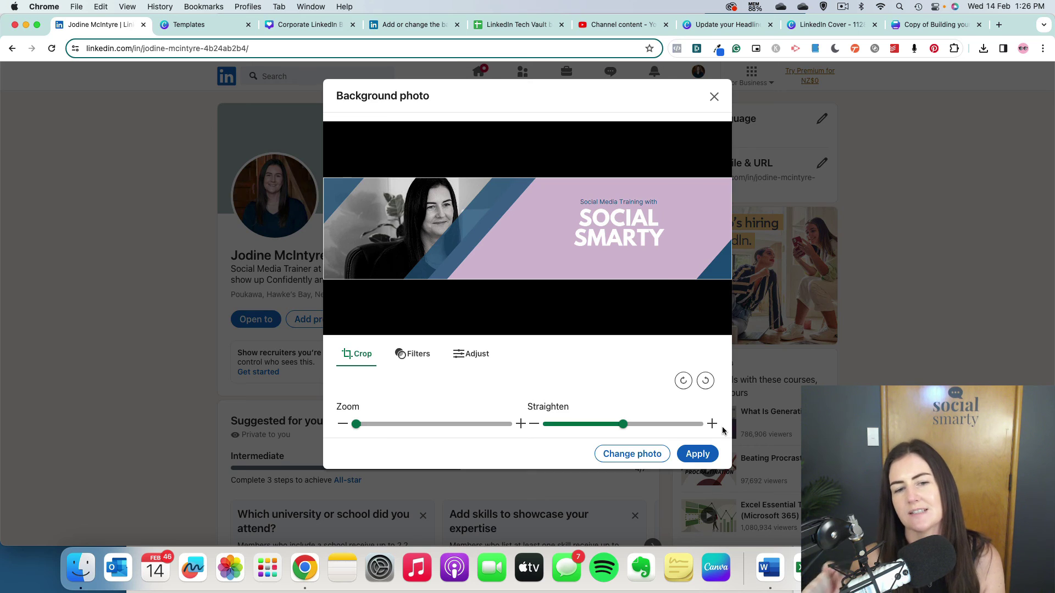
pyautogui.click(698, 455)
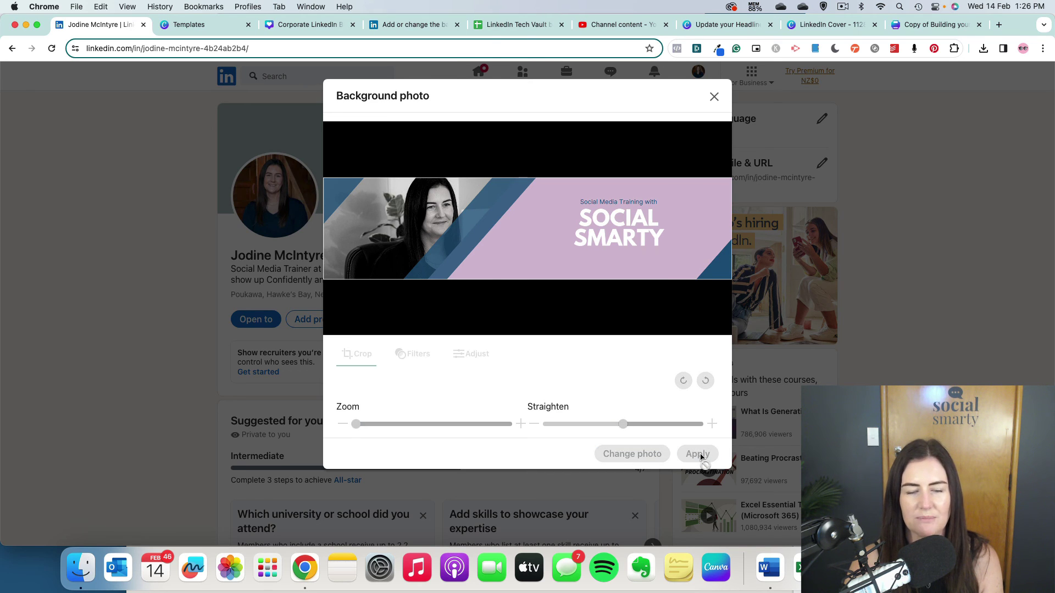